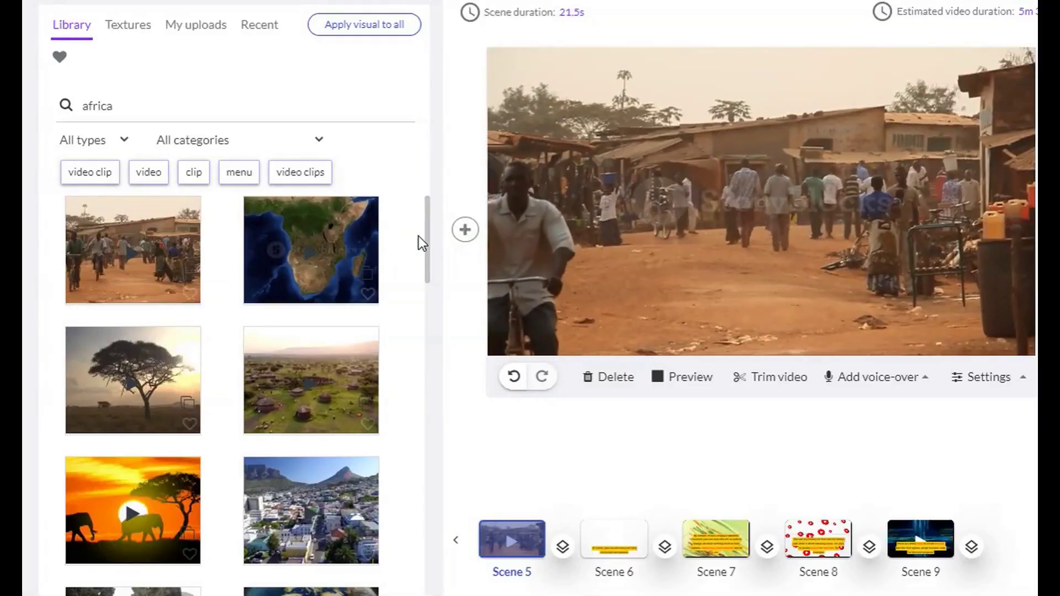
{"action": "scroll", "coordinate": [416, 249], "scroll_direction": "down", "scroll_amount": 2}
{"action": "scroll", "coordinate": [414, 261], "scroll_direction": "down", "scroll_amount": 3}
{"action": "scroll", "coordinate": [414, 264], "scroll_direction": "down", "scroll_amount": 2}
{"action": "scroll", "coordinate": [414, 264], "scroll_direction": "down", "scroll_amount": 1}
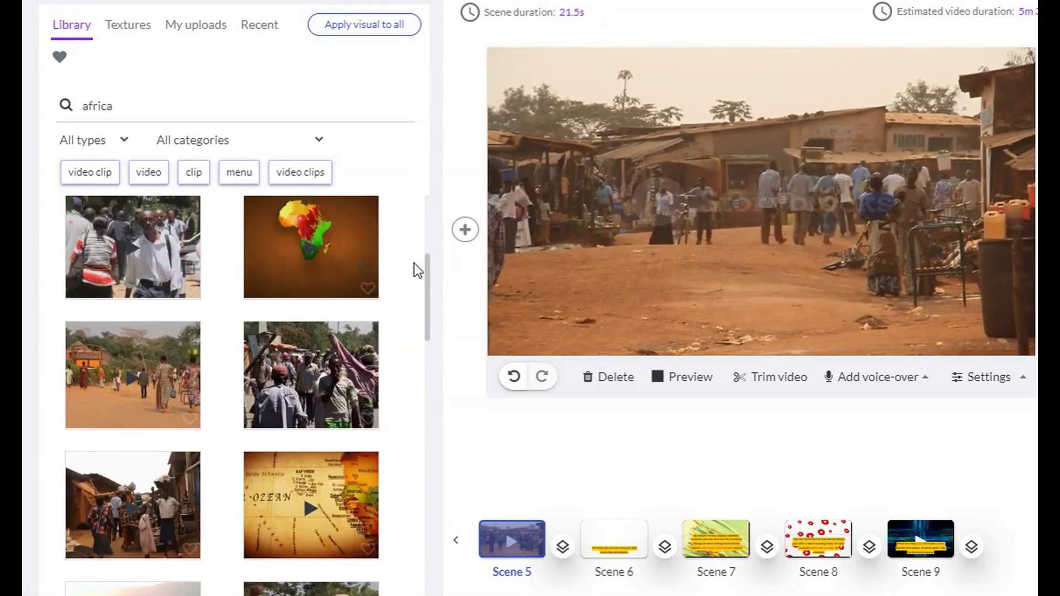
{"action": "scroll", "coordinate": [414, 264], "scroll_direction": "down", "scroll_amount": 2}
{"action": "scroll", "coordinate": [415, 263], "scroll_direction": "down", "scroll_amount": 1}
{"action": "scroll", "coordinate": [415, 263], "scroll_direction": "down", "scroll_amount": 2}
{"action": "scroll", "coordinate": [415, 264], "scroll_direction": "down", "scroll_amount": 2}
{"action": "scroll", "coordinate": [414, 264], "scroll_direction": "down", "scroll_amount": 2}
{"action": "scroll", "coordinate": [414, 263], "scroll_direction": "down", "scroll_amount": 1}
{"action": "scroll", "coordinate": [414, 264], "scroll_direction": "down", "scroll_amount": 2}
{"action": "scroll", "coordinate": [415, 264], "scroll_direction": "down", "scroll_amount": 2}
{"action": "scroll", "coordinate": [415, 263], "scroll_direction": "down", "scroll_amount": 3}
{"action": "scroll", "coordinate": [414, 263], "scroll_direction": "down", "scroll_amount": 2}
{"action": "scroll", "coordinate": [414, 264], "scroll_direction": "down", "scroll_amount": 2}
{"action": "scroll", "coordinate": [414, 263], "scroll_direction": "down", "scroll_amount": 2}
{"action": "scroll", "coordinate": [414, 263], "scroll_direction": "down", "scroll_amount": 2}
{"action": "scroll", "coordinate": [414, 264], "scroll_direction": "down", "scroll_amount": 1}
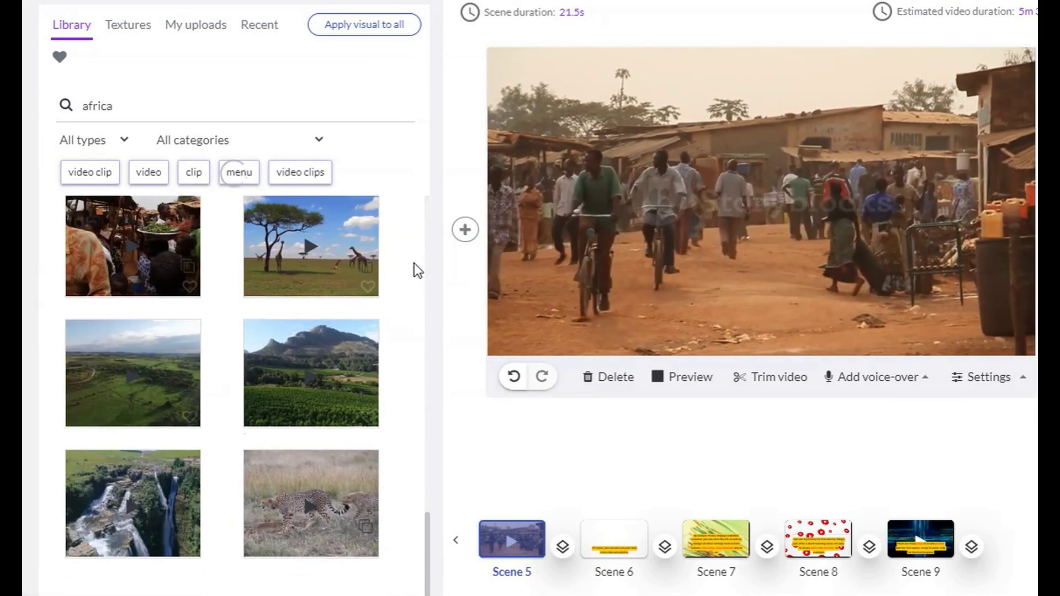
{"action": "scroll", "coordinate": [411, 273], "scroll_direction": "down", "scroll_amount": 2}
{"action": "scroll", "coordinate": [406, 290], "scroll_direction": "down", "scroll_amount": 2}
{"action": "scroll", "coordinate": [407, 292], "scroll_direction": "down", "scroll_amount": 2}
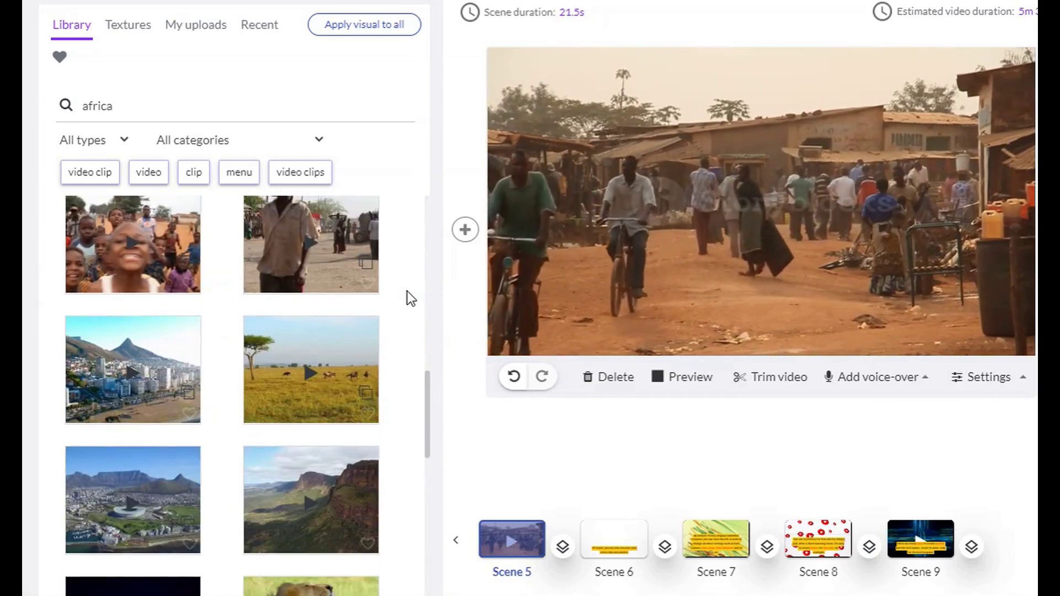